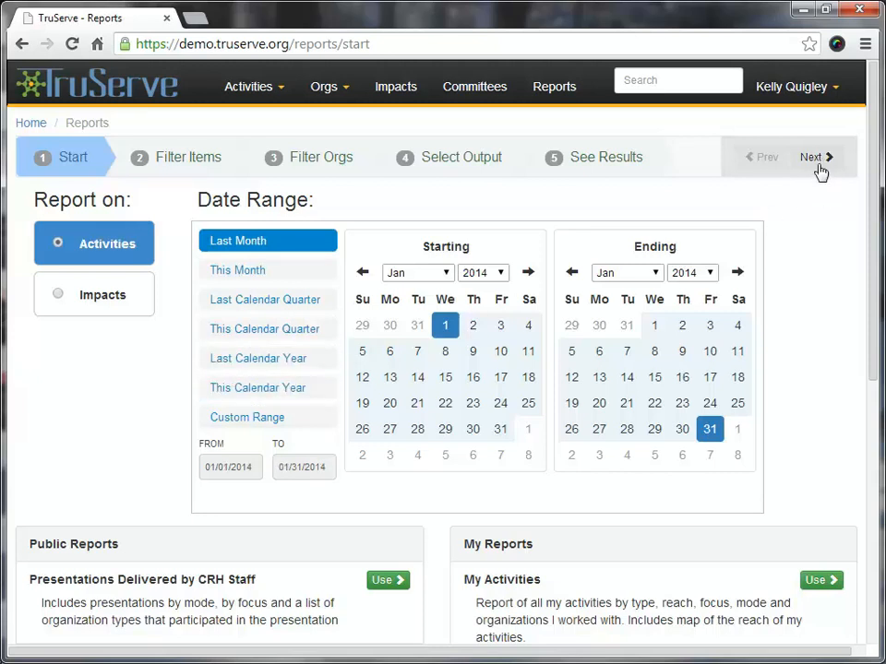
# Try filtering the activities by the SORH program and its Strengthen Federal/State Partnerships goal, and clear the filter.
pyautogui.click(193, 164)
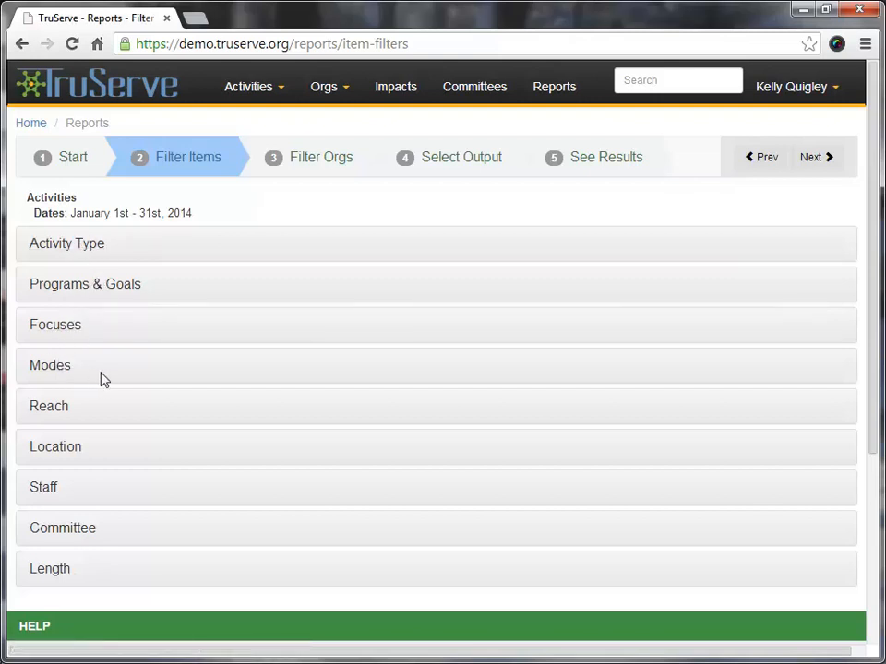
pyautogui.click(116, 292)
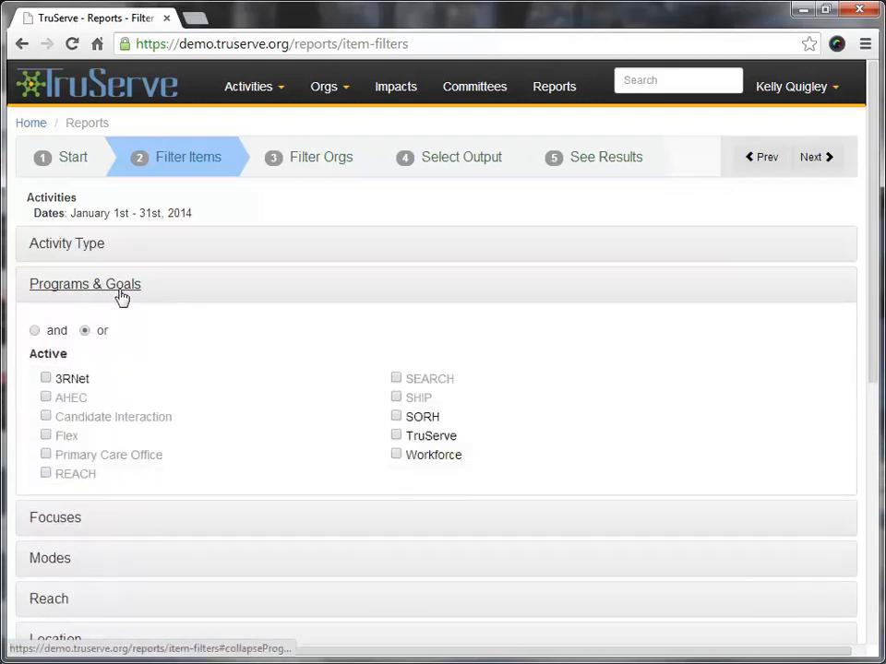
pyautogui.click(398, 421)
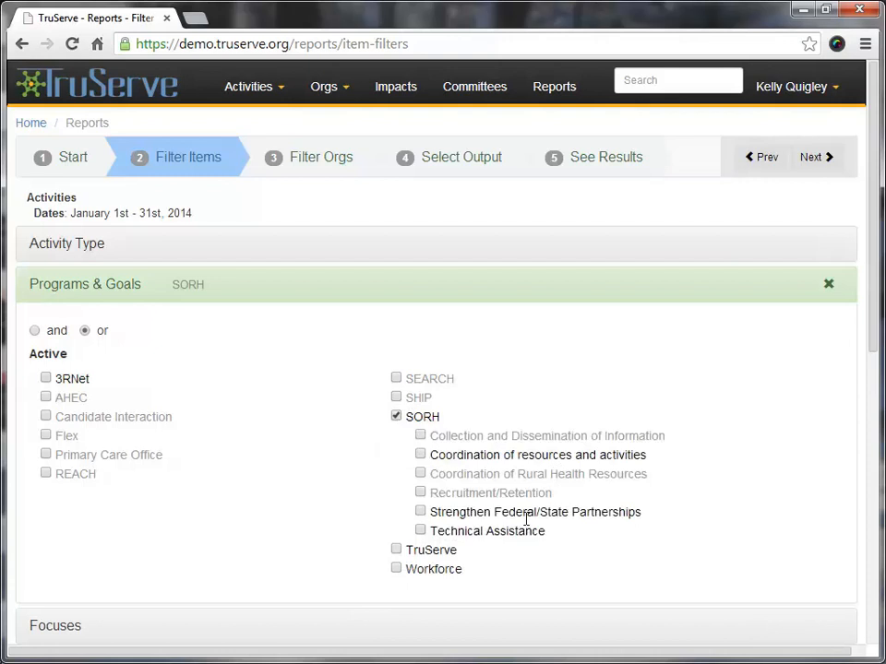
pyautogui.click(421, 512)
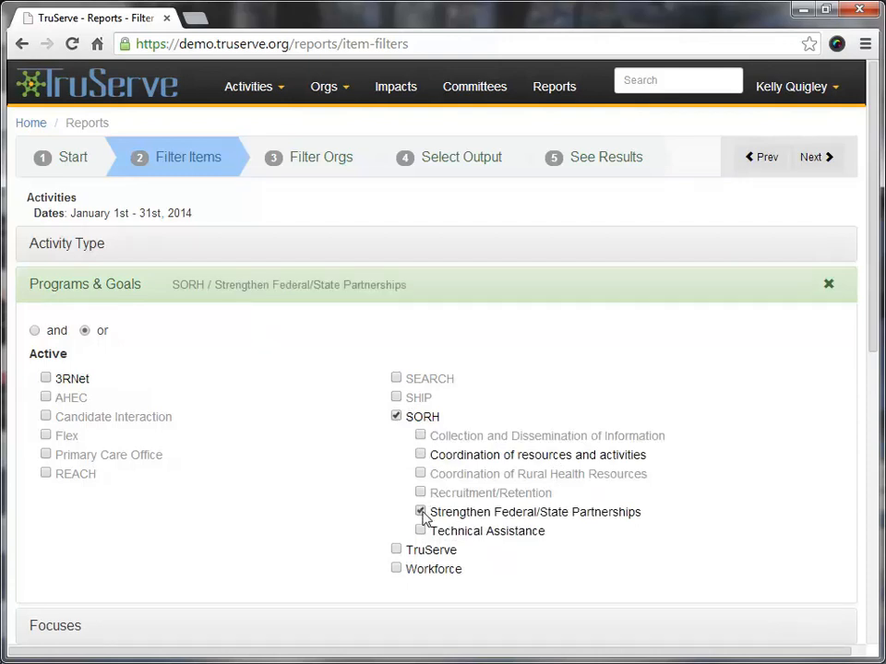
pyautogui.click(828, 285)
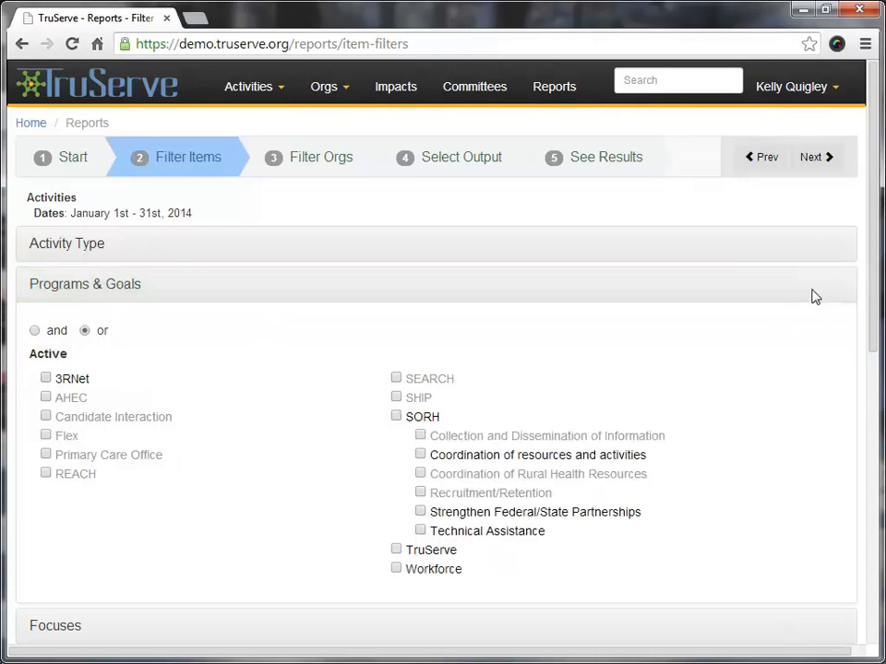
# Look through the organization types offered in the report's organization filters.
pyautogui.click(315, 166)
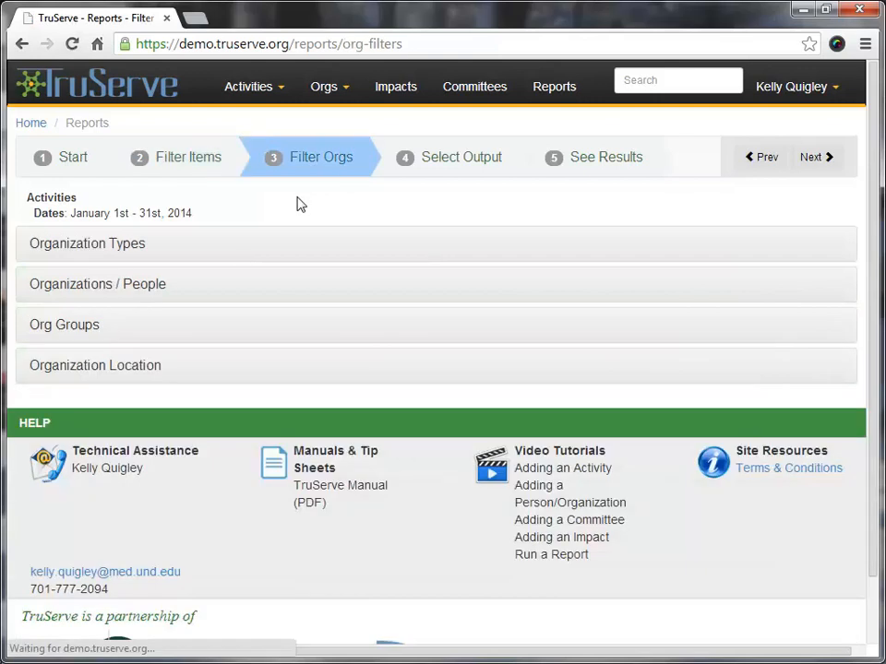
pyautogui.click(112, 247)
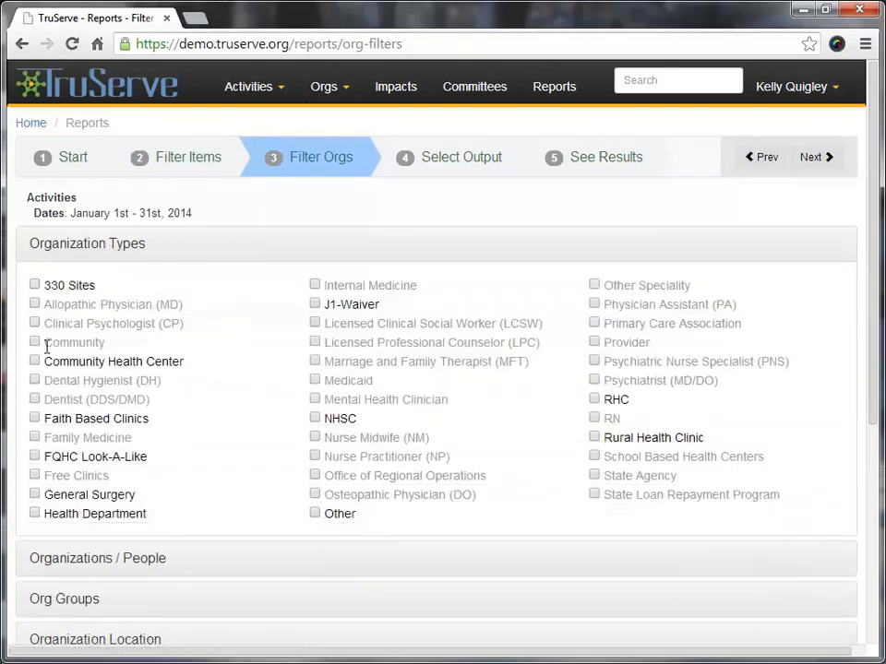
pyautogui.scroll(-1, 212, 360)
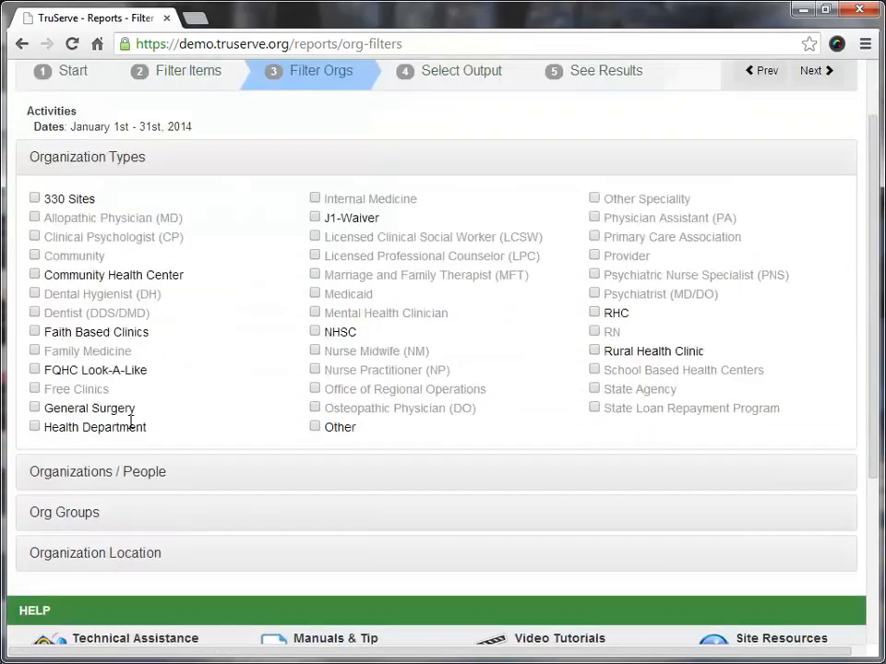
# Try filtering the report by the organization Unity Medical Center and Grafton Family Clinic, and clear the filter.
pyautogui.click(79, 472)
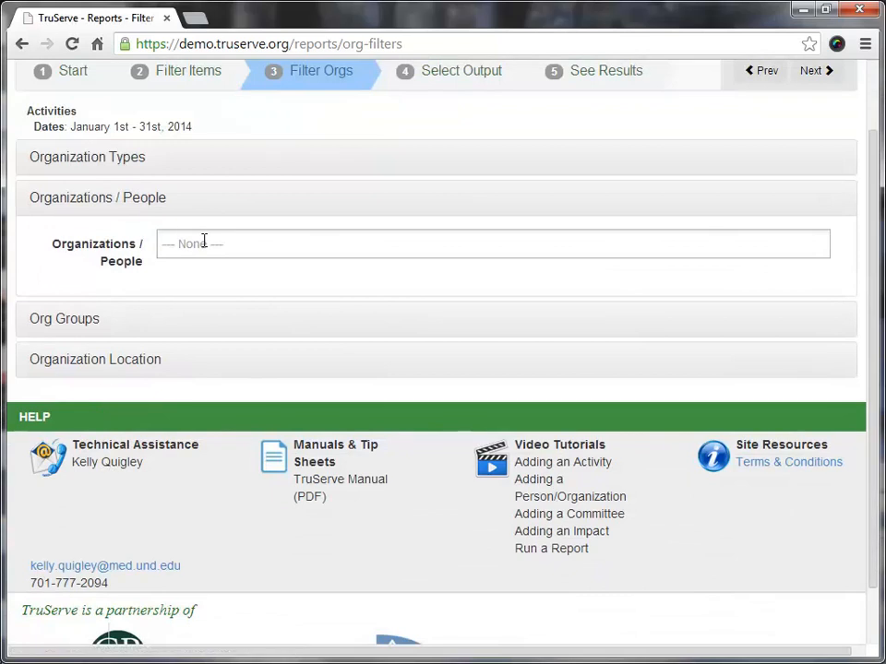
pyautogui.click(204, 247)
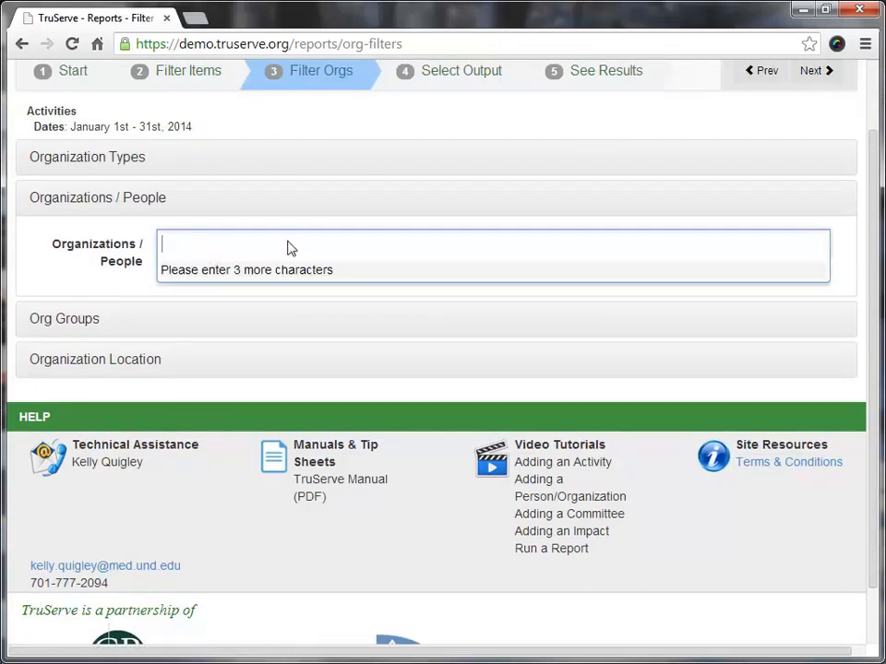
pyautogui.write('grafton')
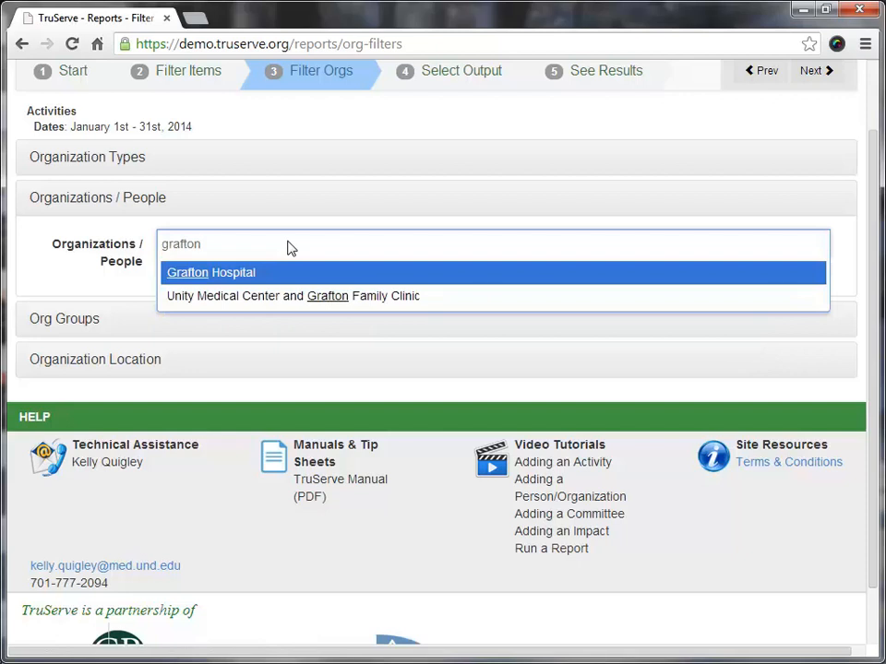
pyautogui.press('Down')
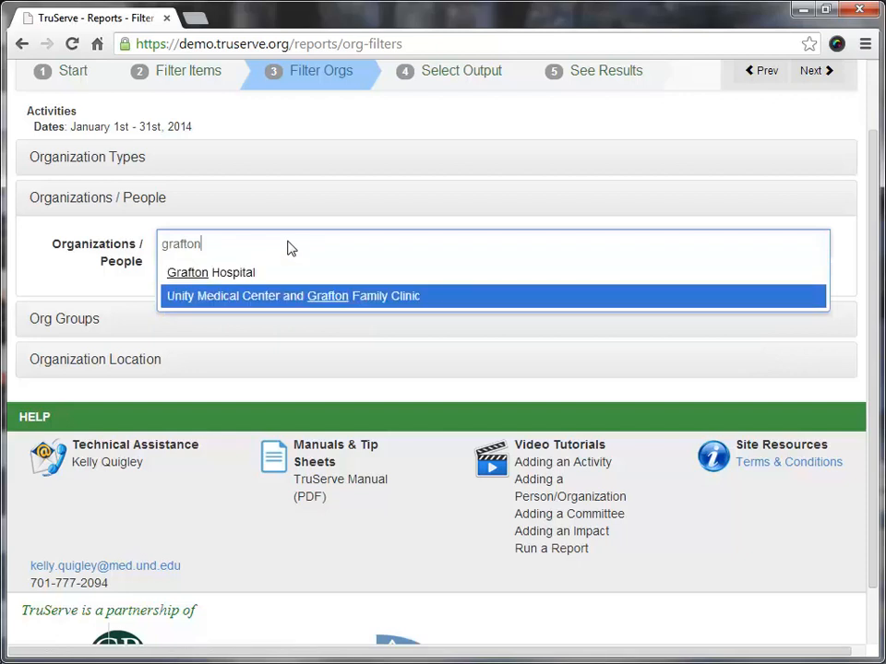
pyautogui.press('Return')
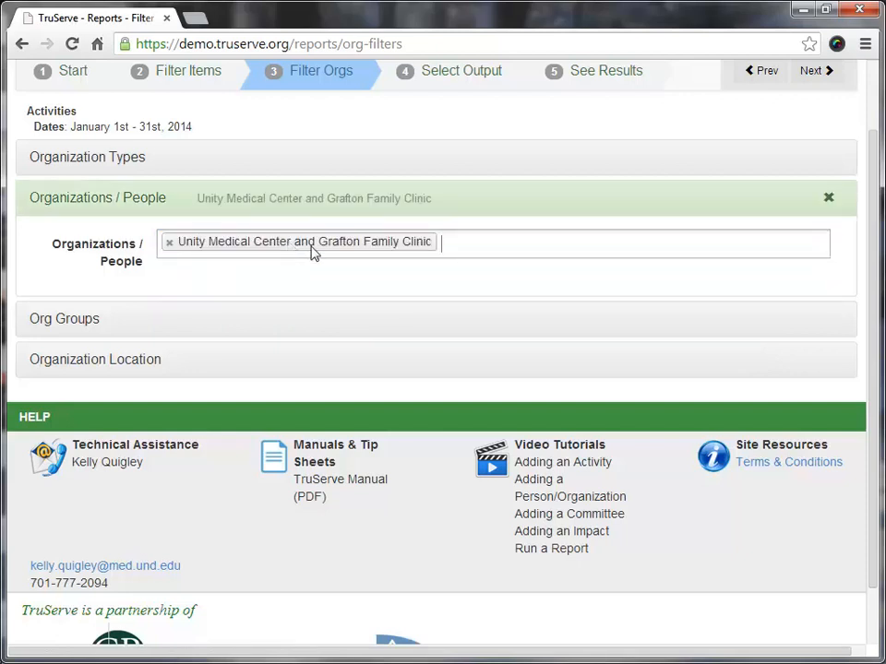
pyautogui.click(826, 202)
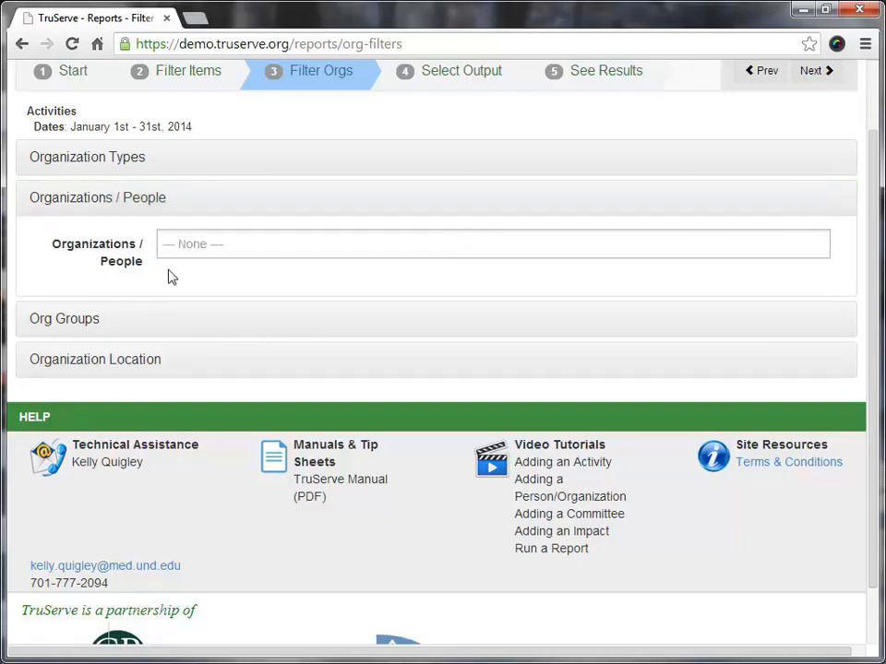
# Look at the organization groups available for filtering the report.
pyautogui.click(65, 322)
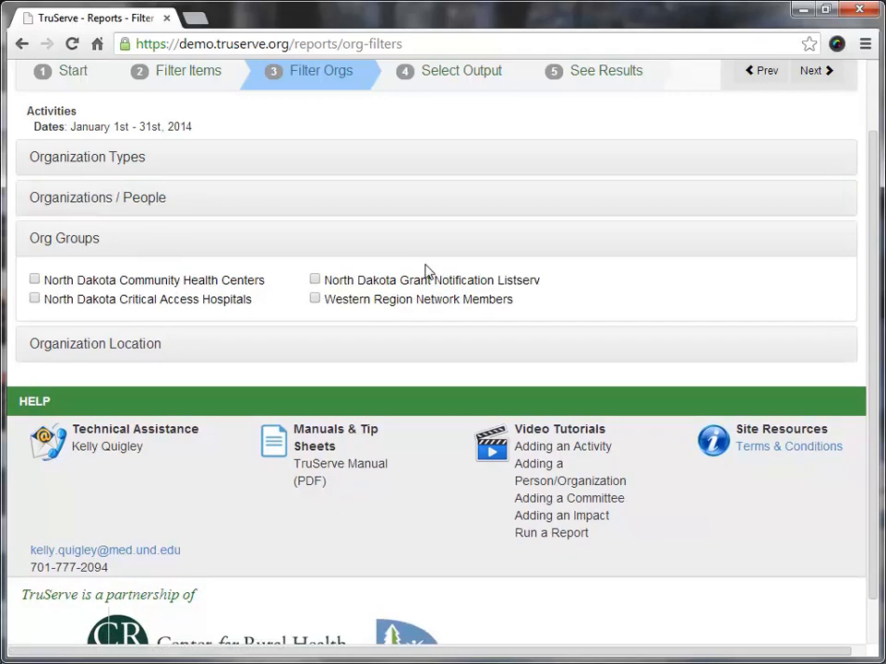
pyautogui.scroll(2, 427, 271)
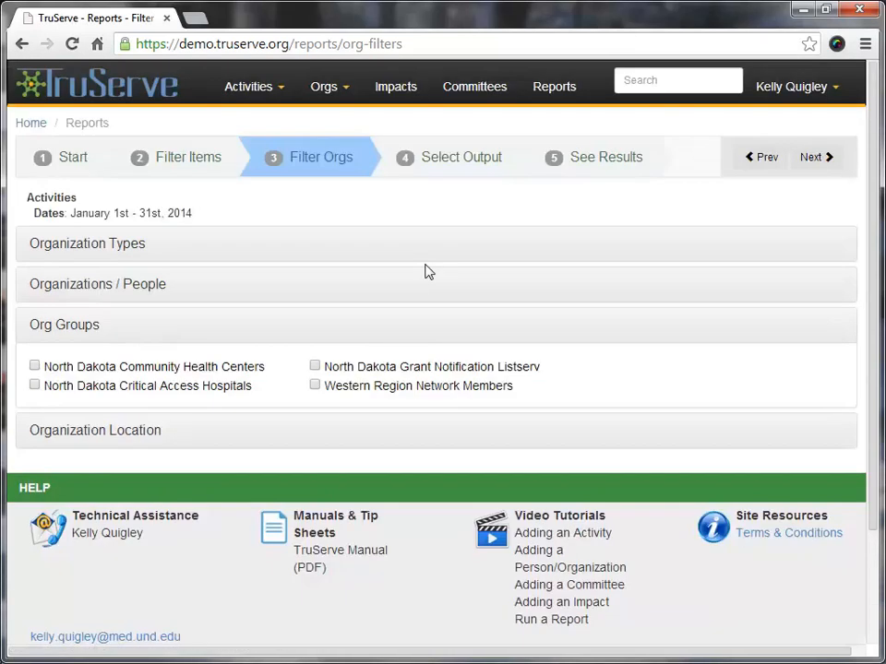
# Generate the report with the County, Activity Type, Focuses, Modes, Organization Types and Organization list outputs.
pyautogui.click(808, 158)
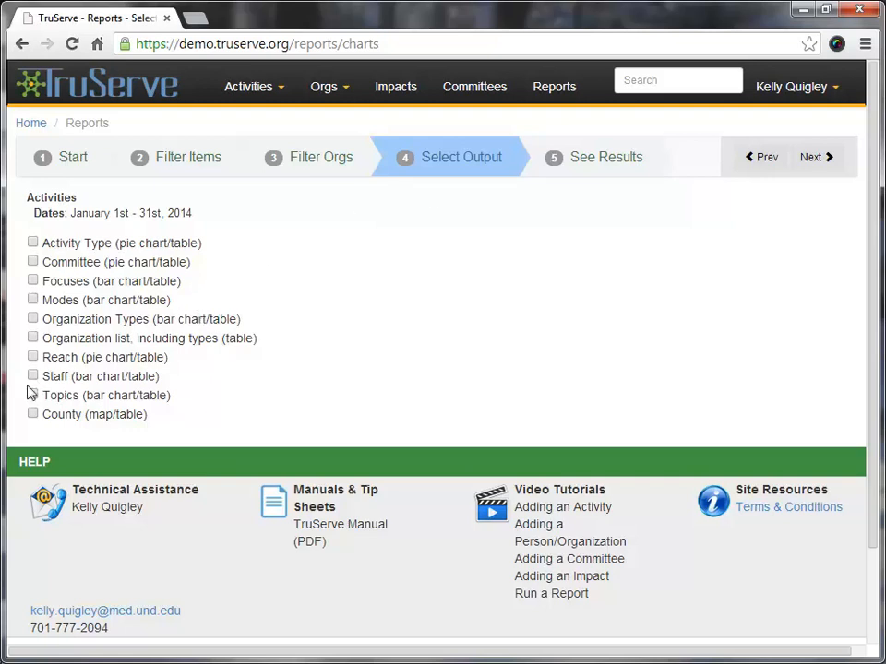
pyautogui.click(34, 414)
pyautogui.click(34, 244)
pyautogui.click(33, 300)
pyautogui.click(33, 320)
pyautogui.click(33, 337)
pyautogui.click(635, 165)
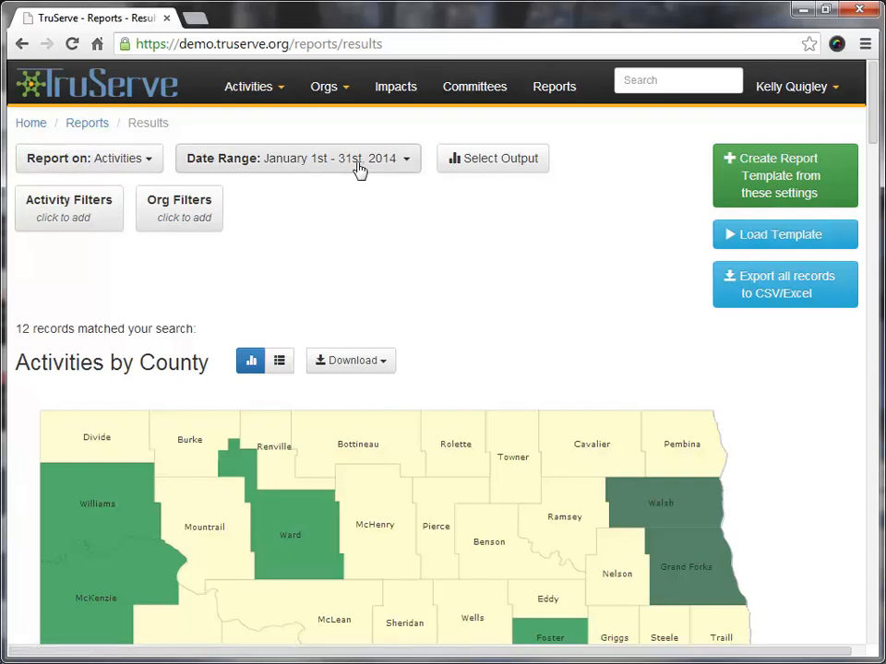
# Set the report's date range to Last Calendar Year.
pyautogui.click(404, 171)
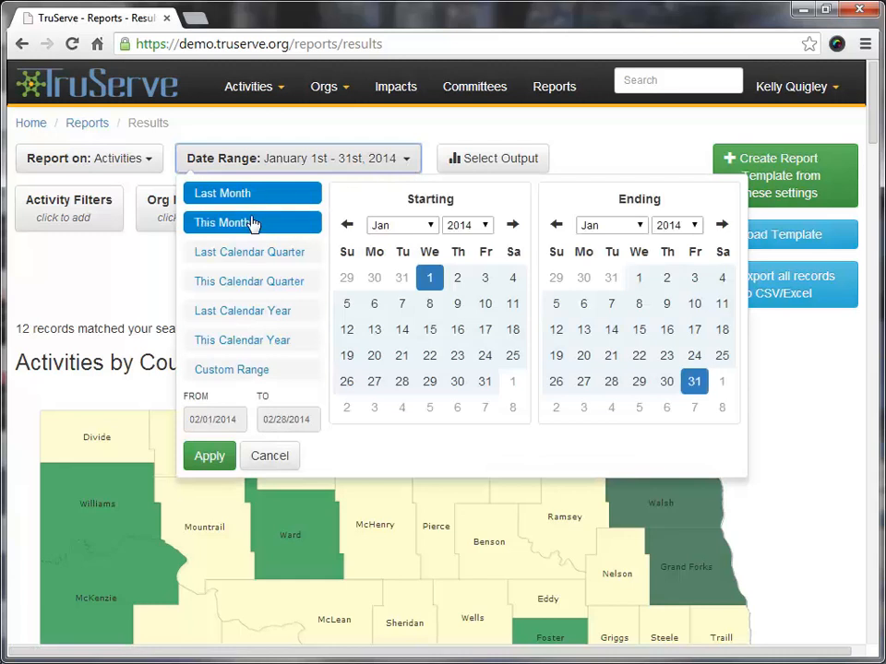
pyautogui.click(254, 314)
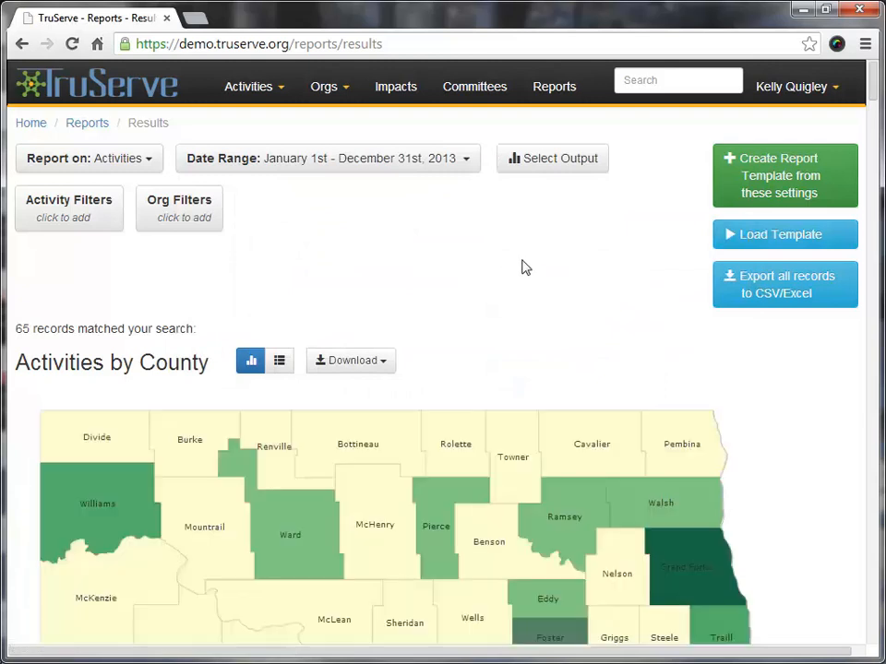
# Examine Activities by County as a map and as a table, and check its download formats.
pyautogui.scroll(-2, 395, 277)
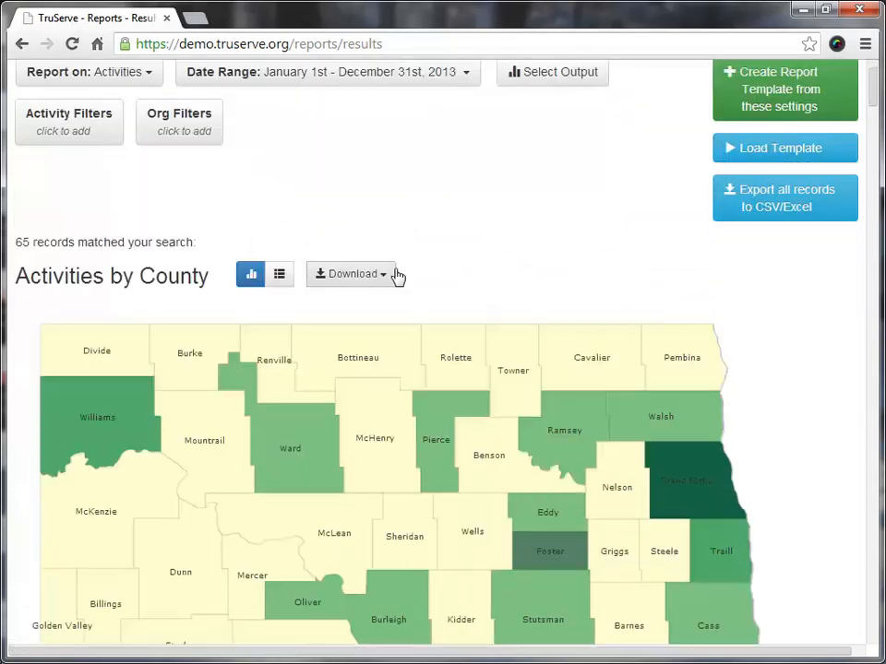
pyautogui.scroll(-1, 459, 172)
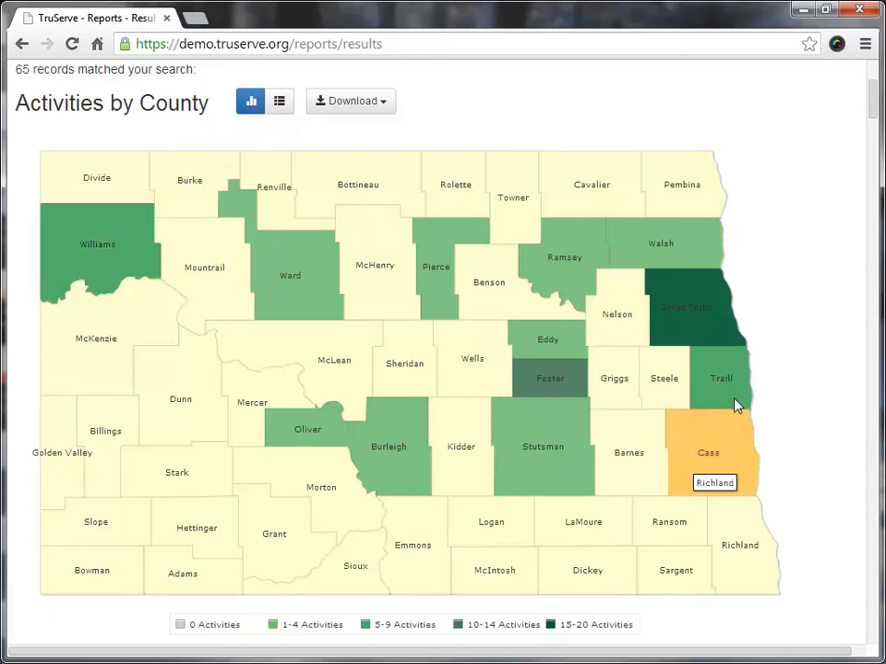
pyautogui.click(282, 107)
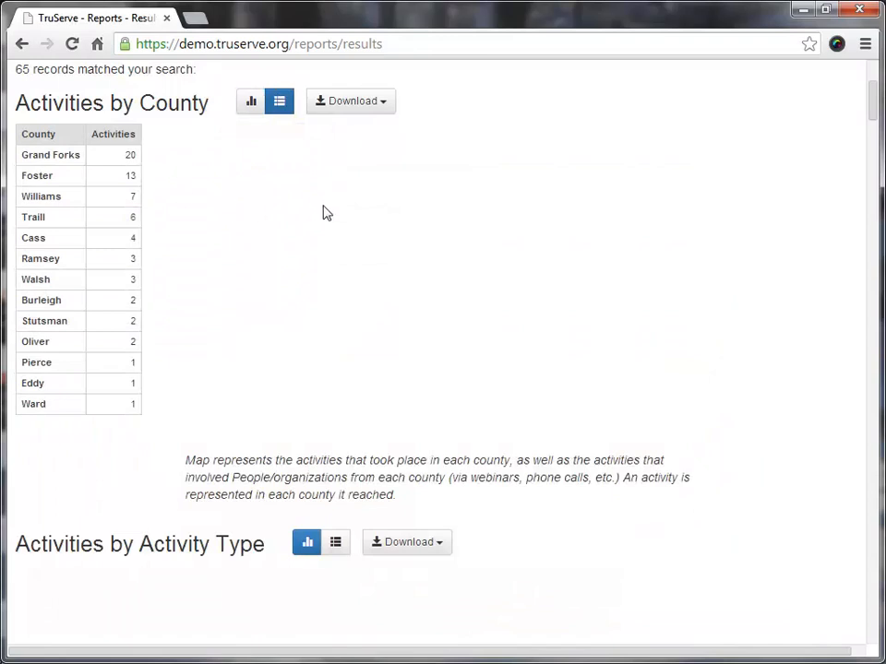
pyautogui.click(251, 104)
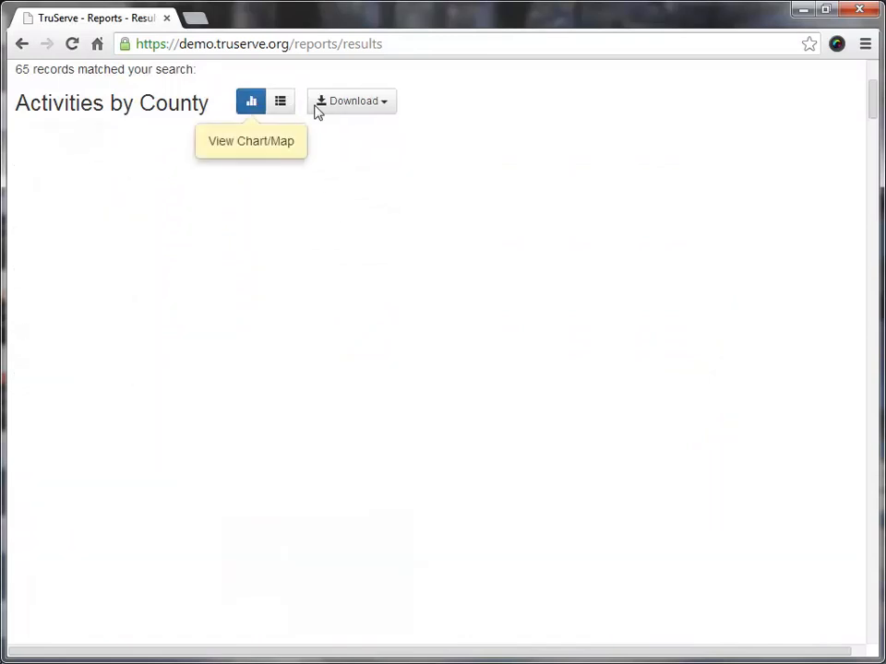
pyautogui.click(384, 106)
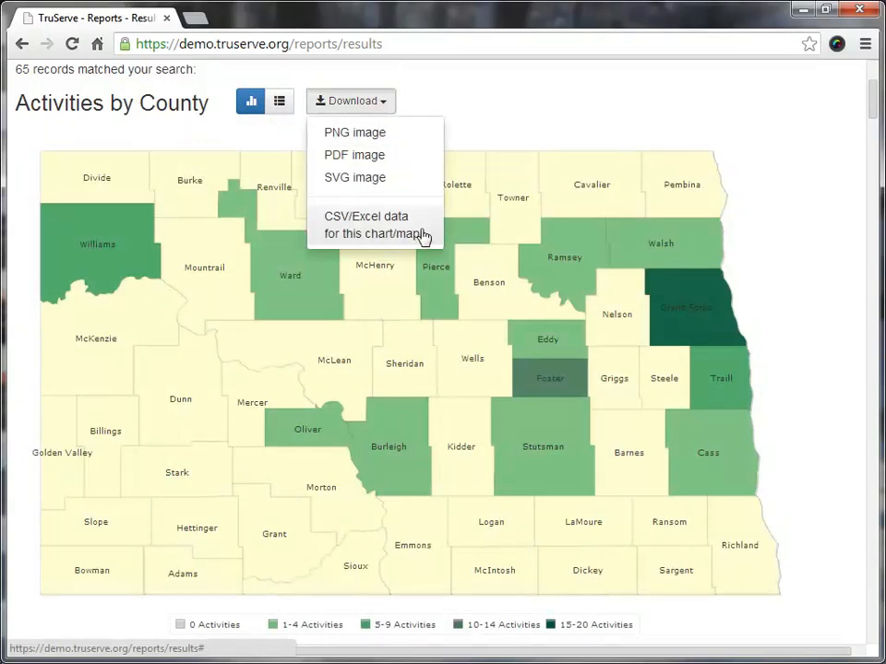
pyautogui.click(513, 116)
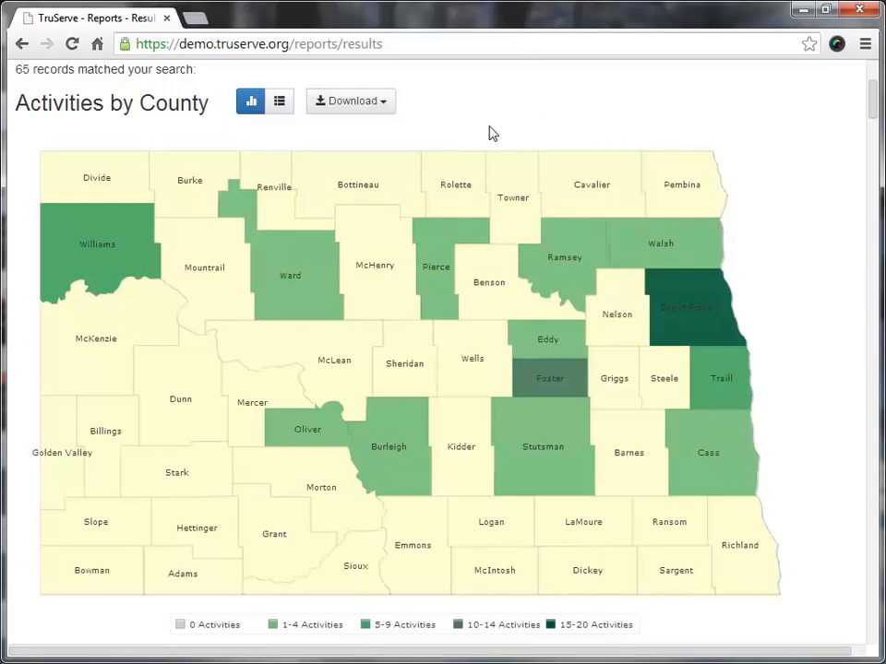
# Examine the Activity Type, Focuses, Modes and Organization Types charts in the results.
pyautogui.scroll(-1, 490, 133)
pyautogui.scroll(-4, 488, 130)
pyautogui.scroll(-2, 487, 125)
pyautogui.scroll(-1, 479, 120)
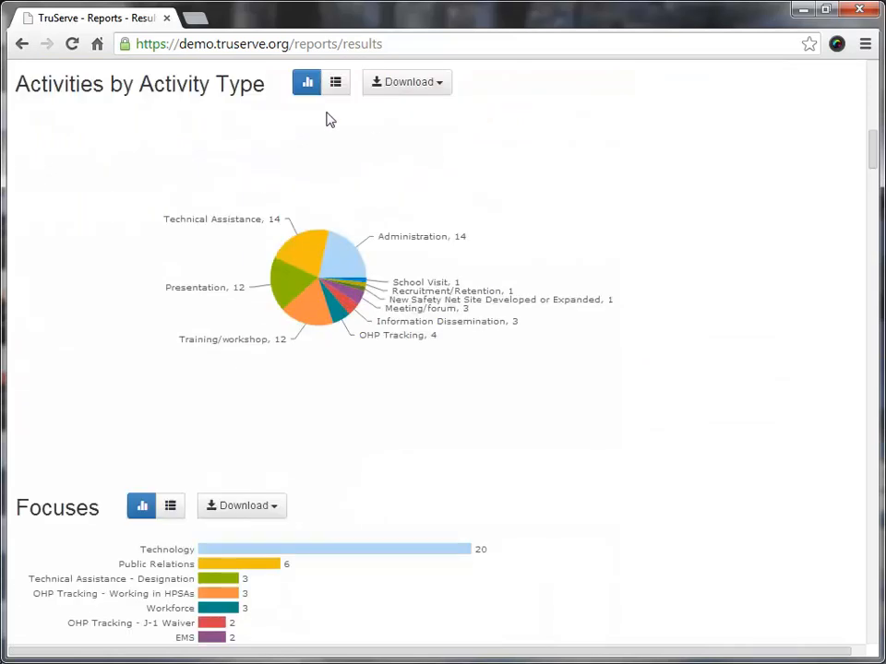
pyautogui.scroll(-3, 577, 295)
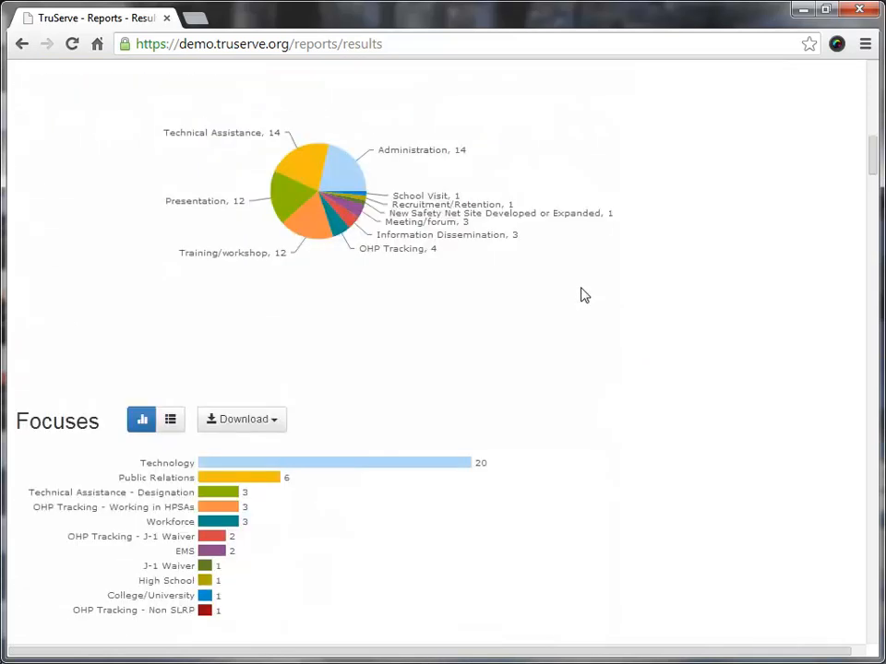
pyautogui.scroll(-1, 556, 295)
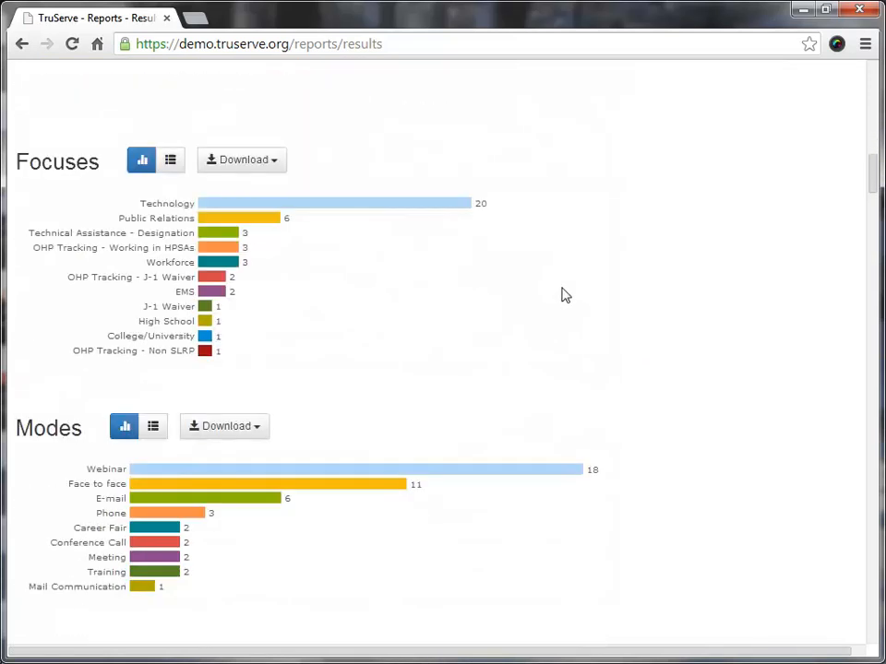
pyautogui.scroll(-2, 565, 296)
pyautogui.scroll(-2, 569, 290)
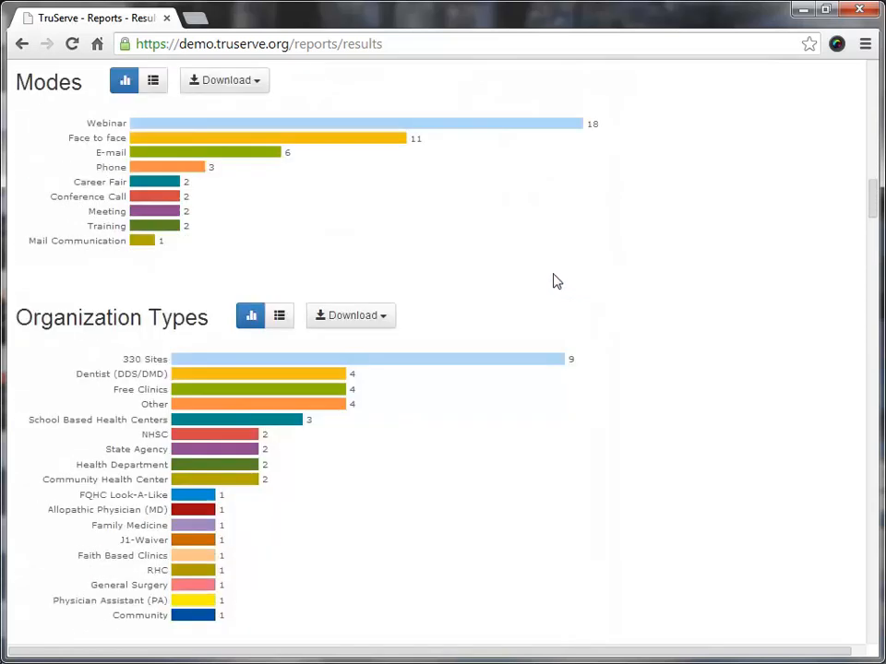
pyautogui.scroll(-1, 591, 266)
pyautogui.scroll(-1, 619, 267)
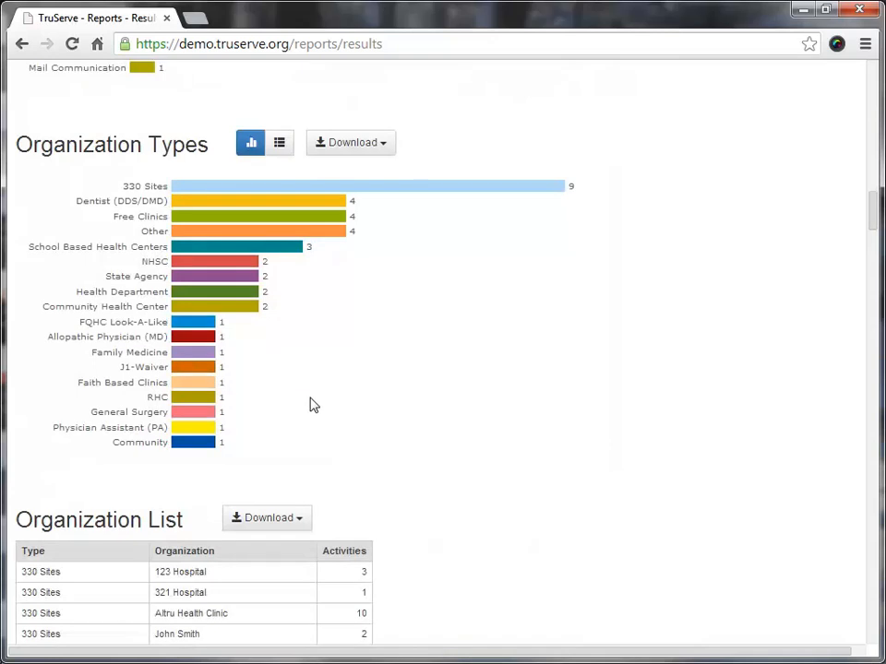
pyautogui.moveTo(235, 285)
pyautogui.moveTo(241, 312)
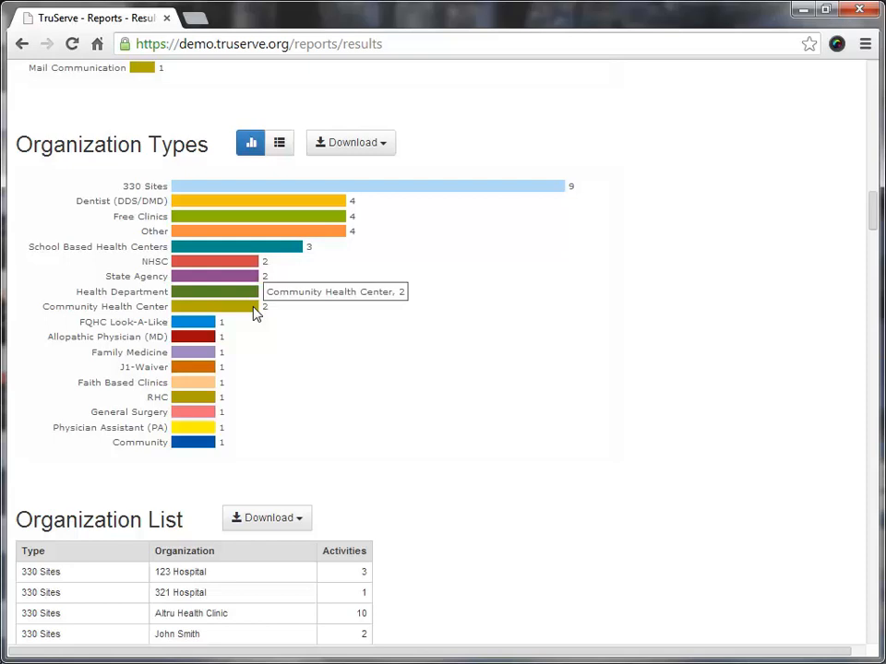
# Read through the Organization List table and return to the Organization Types chart.
pyautogui.scroll(-5, 263, 313)
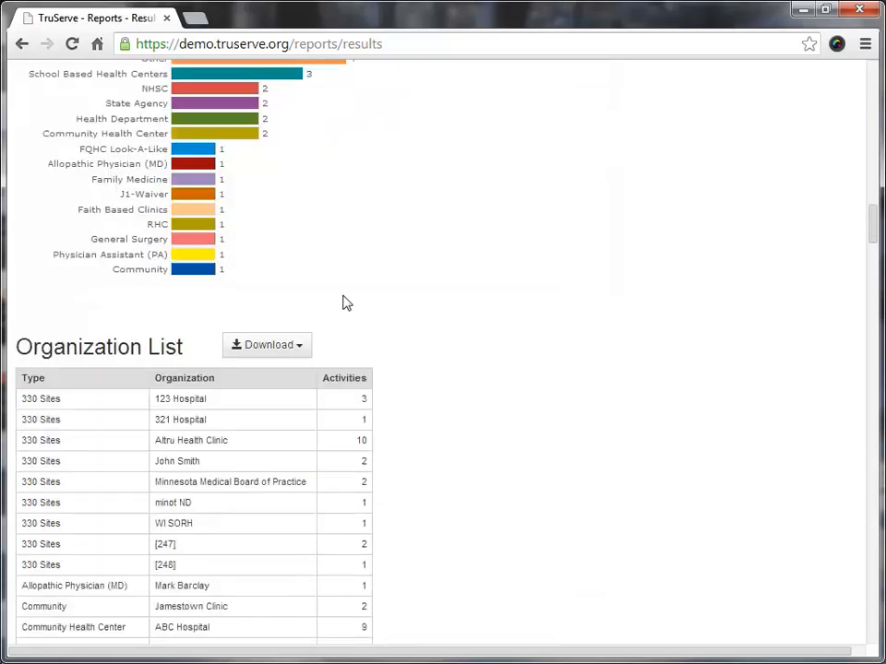
pyautogui.scroll(-2, 383, 278)
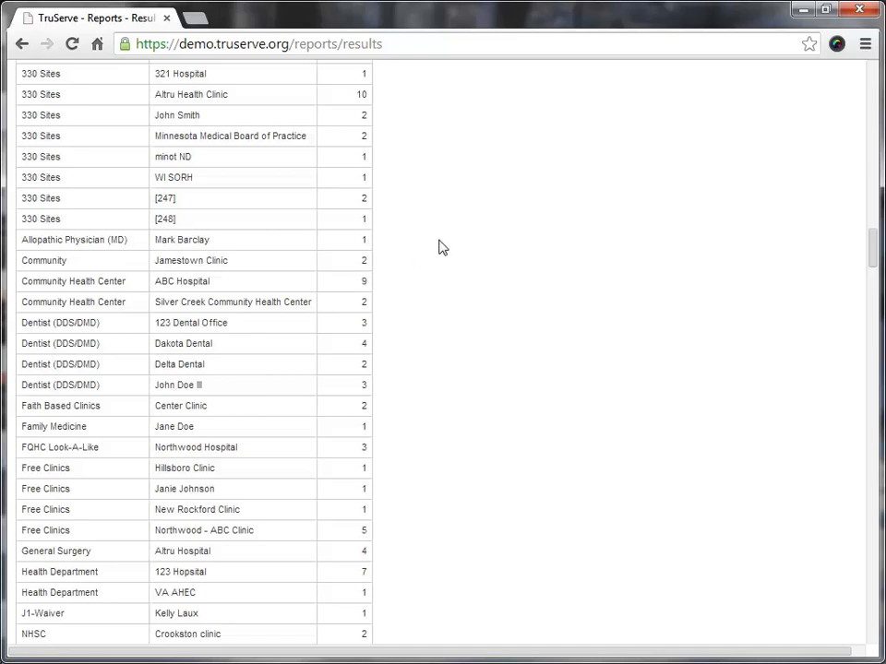
pyautogui.scroll(5, 441, 248)
pyautogui.scroll(1, 406, 249)
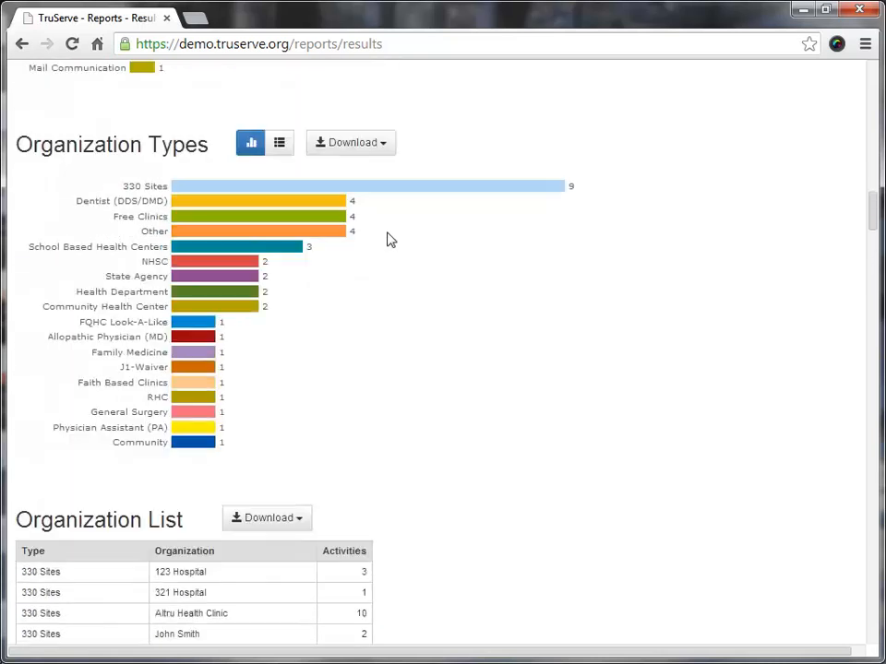
# Examine the rest of the Organization List, the Staff chart and the Activity List entries in the report results.
pyautogui.scroll(-12, 471, 293)
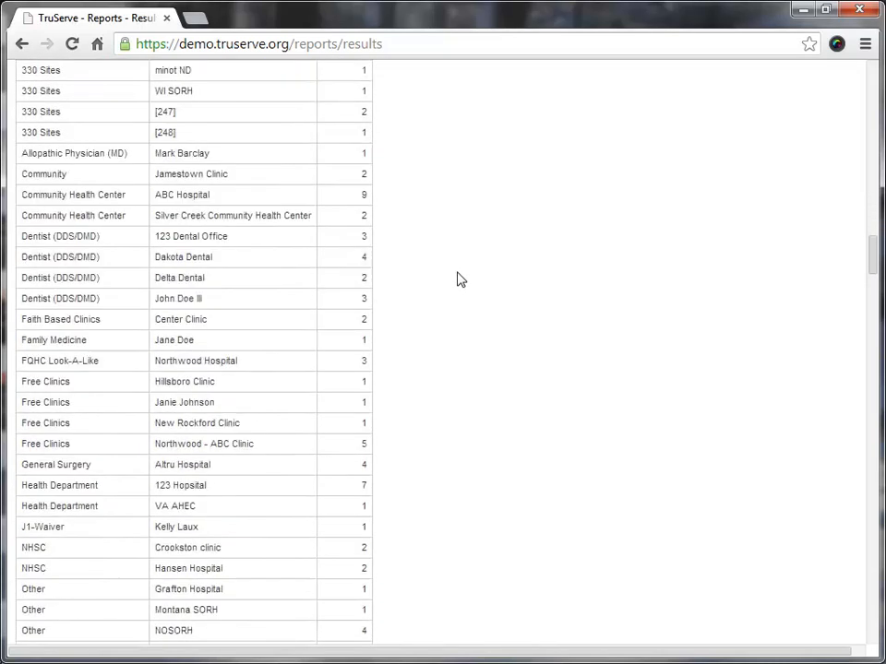
pyautogui.scroll(-3, 489, 284)
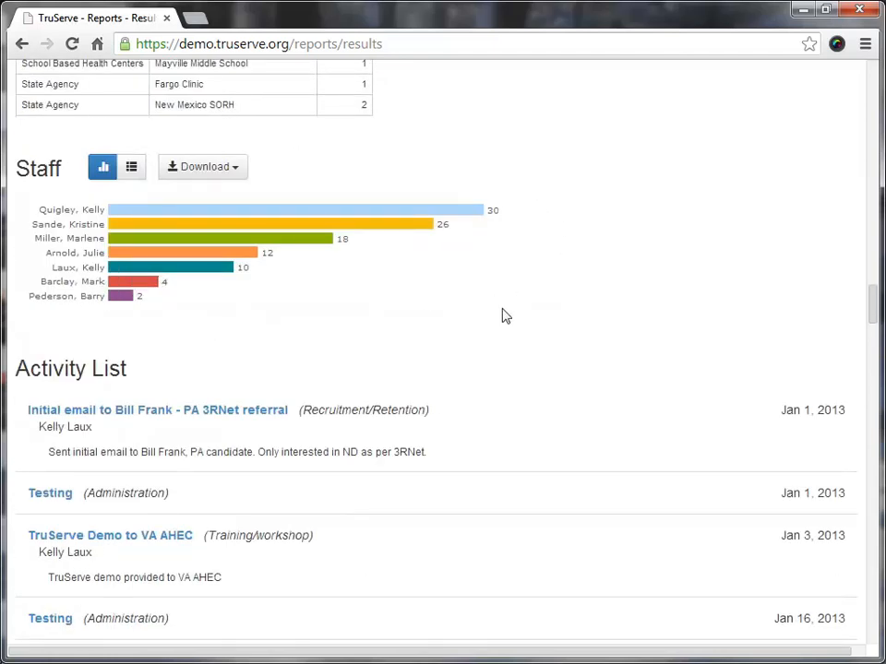
pyautogui.scroll(-1, 441, 309)
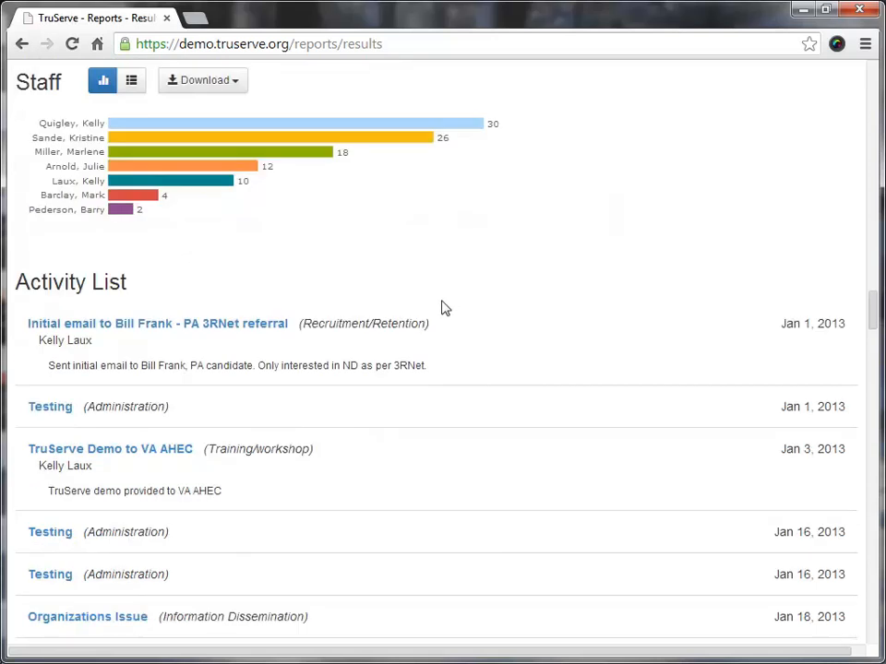
pyautogui.scroll(-1, 434, 277)
pyautogui.scroll(-2, 218, 188)
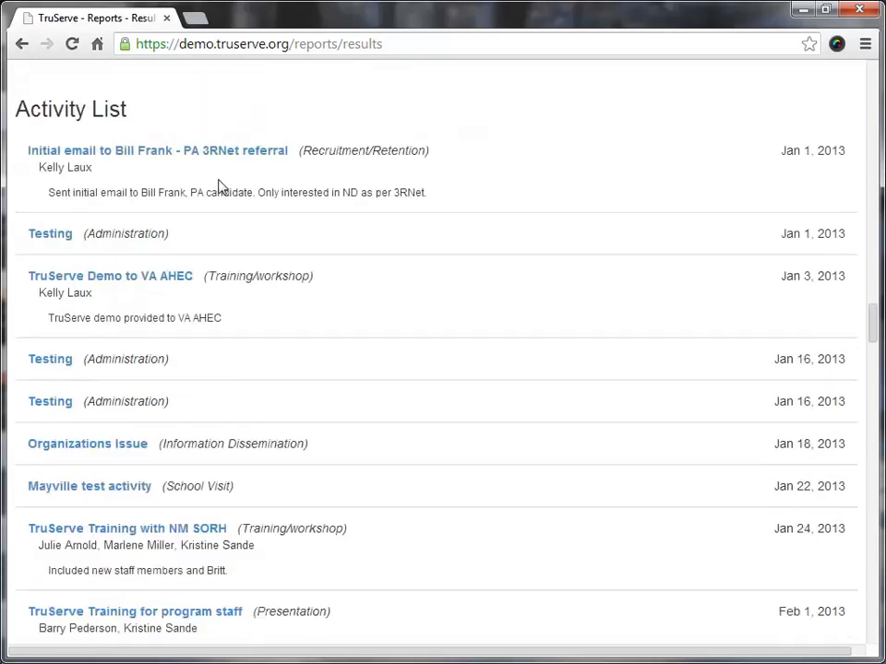
pyautogui.scroll(-2, 246, 210)
pyautogui.scroll(-1, 256, 223)
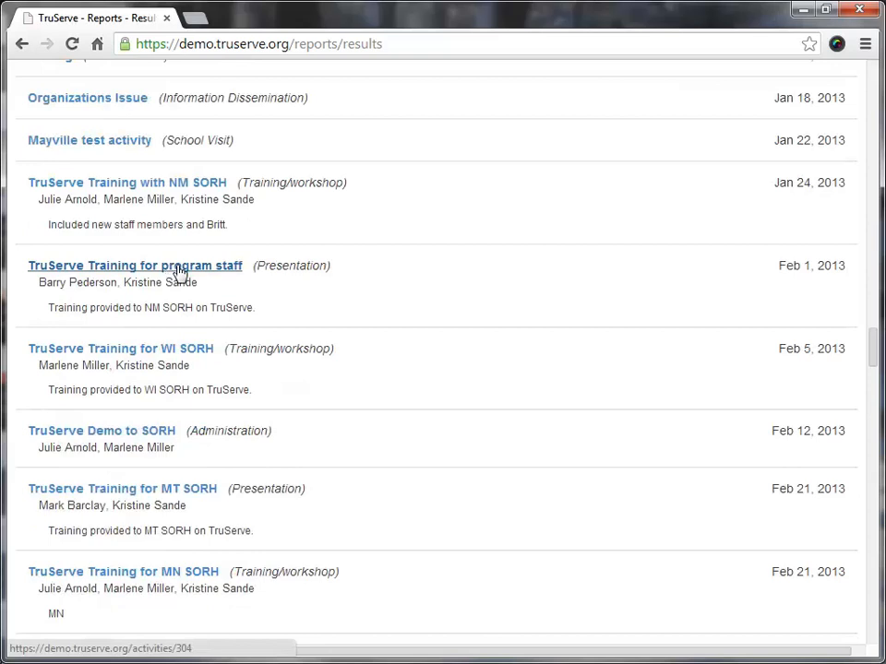
pyautogui.scroll(6, 182, 275)
# Create a report template from the current report settings and title it All Center Activities.
pyautogui.moveTo(872, 307); pyautogui.dragTo(861, 85)
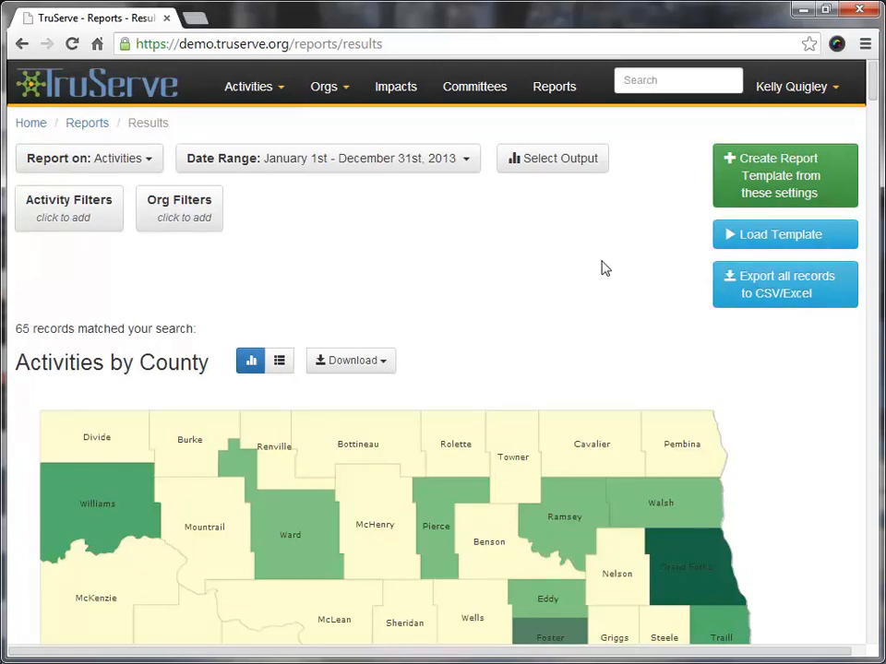
pyautogui.click(745, 183)
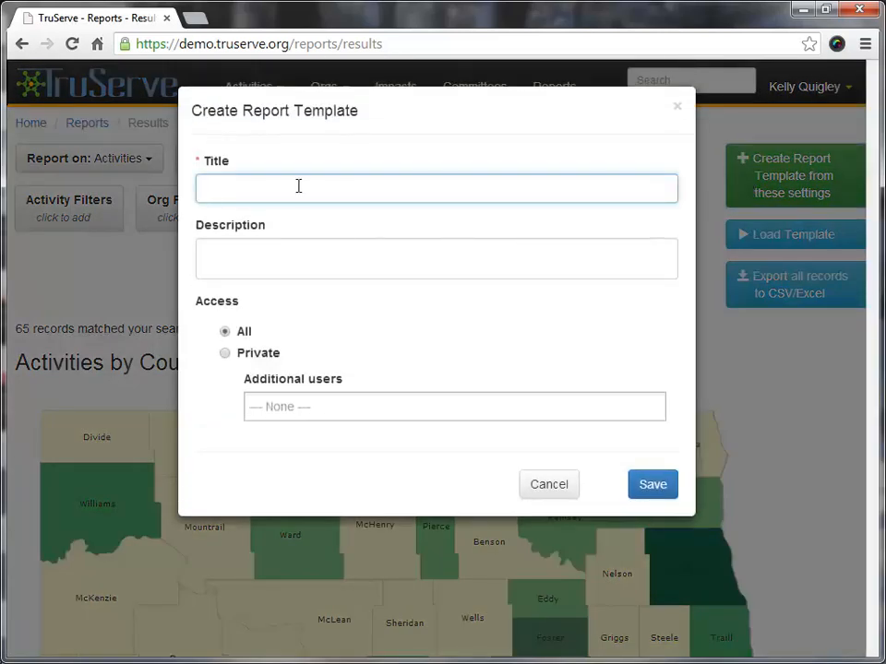
pyautogui.write('All Center Activities')
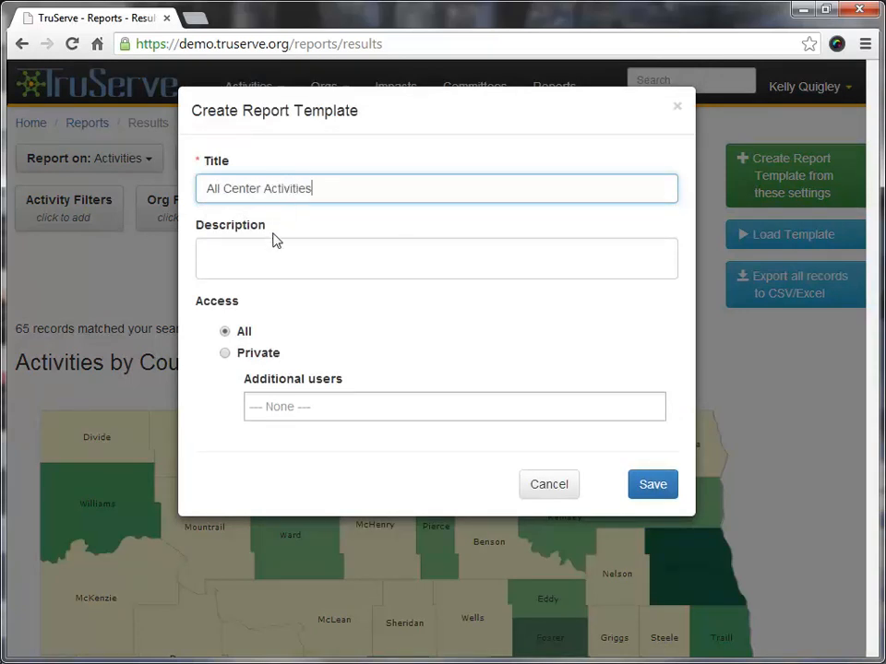
# Set the template's access to Private with no additional users and save the template.
pyautogui.click(225, 333)
pyautogui.click(225, 354)
pyautogui.click(295, 412)
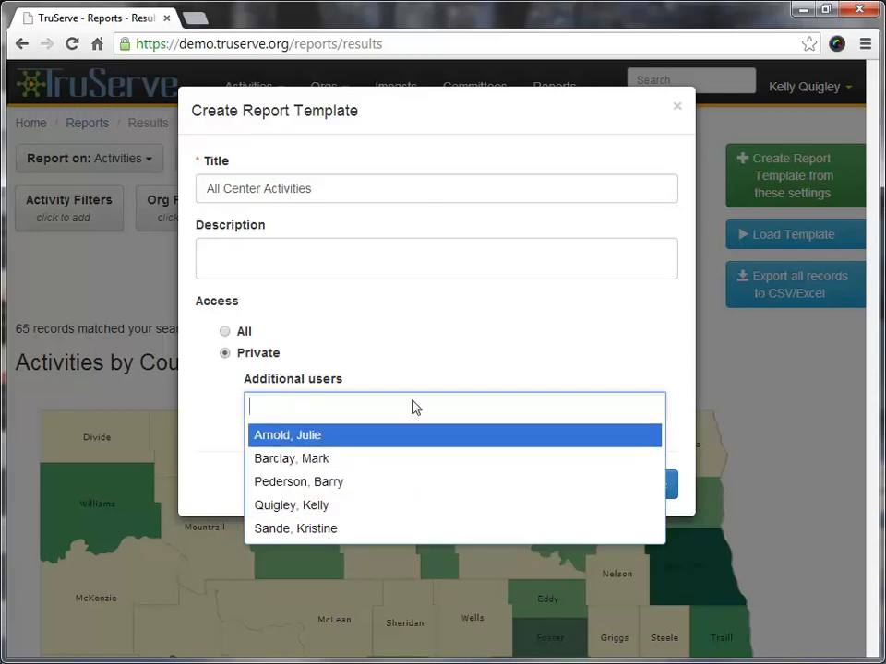
pyautogui.click(431, 354)
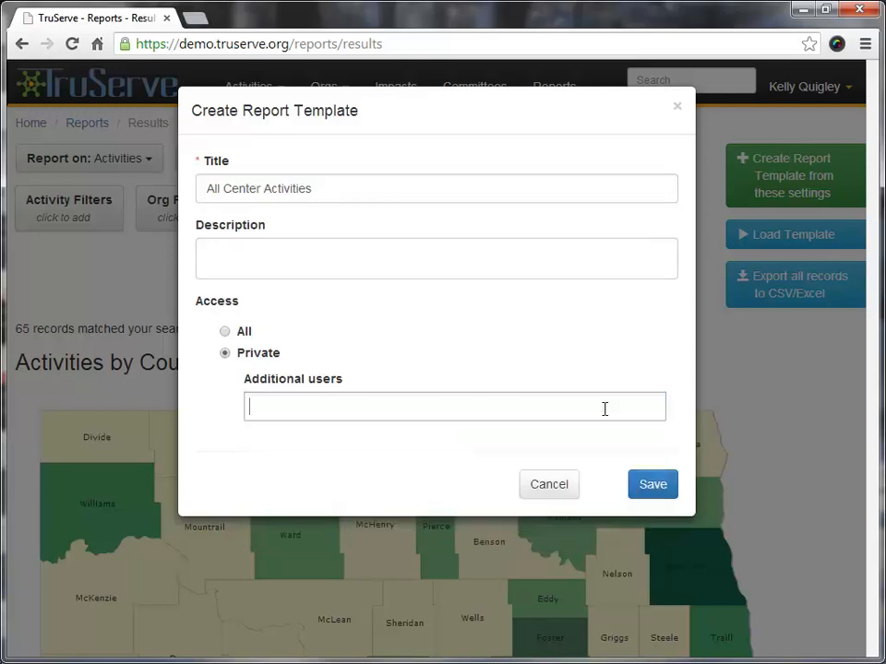
pyautogui.click(653, 486)
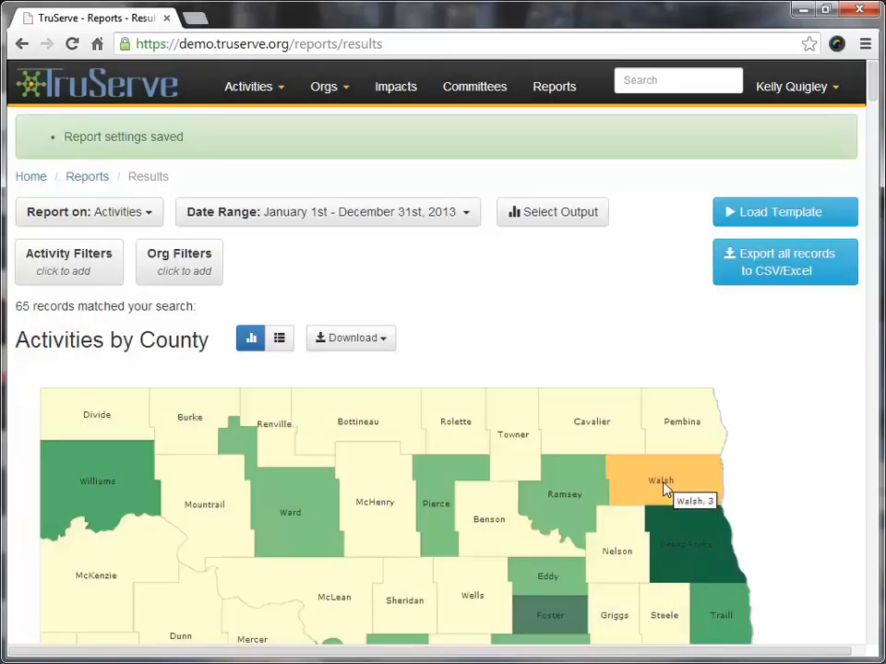
# Return to the report start page and run the saved All Center Activities template from My Reports.
pyautogui.click(559, 93)
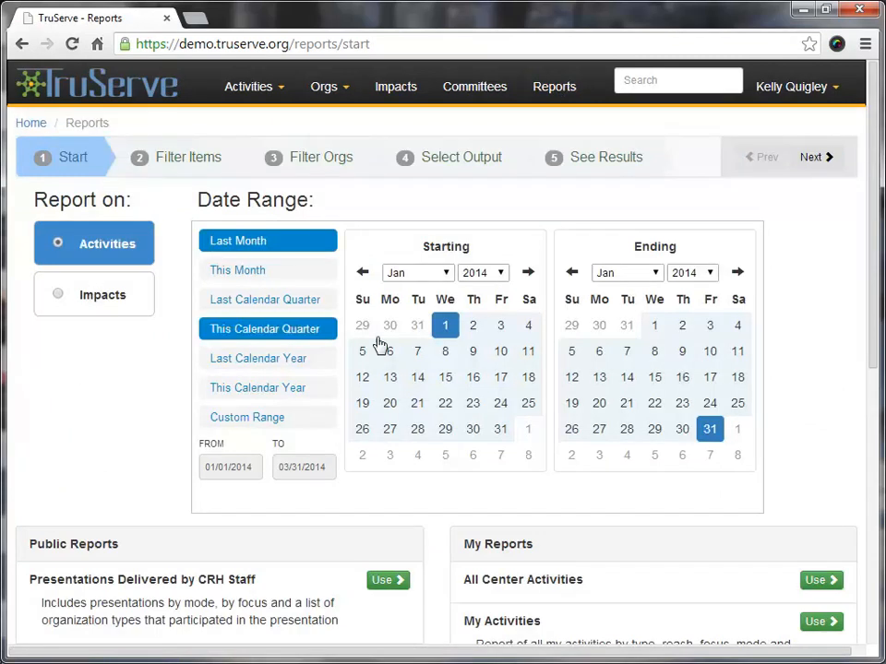
pyautogui.scroll(-2, 836, 370)
pyautogui.scroll(-1, 848, 338)
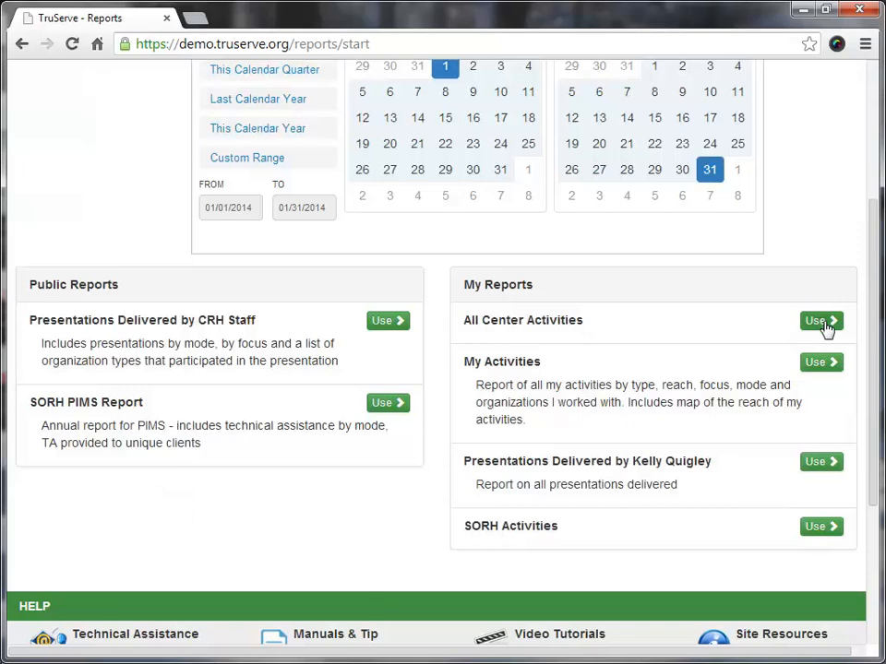
pyautogui.click(823, 322)
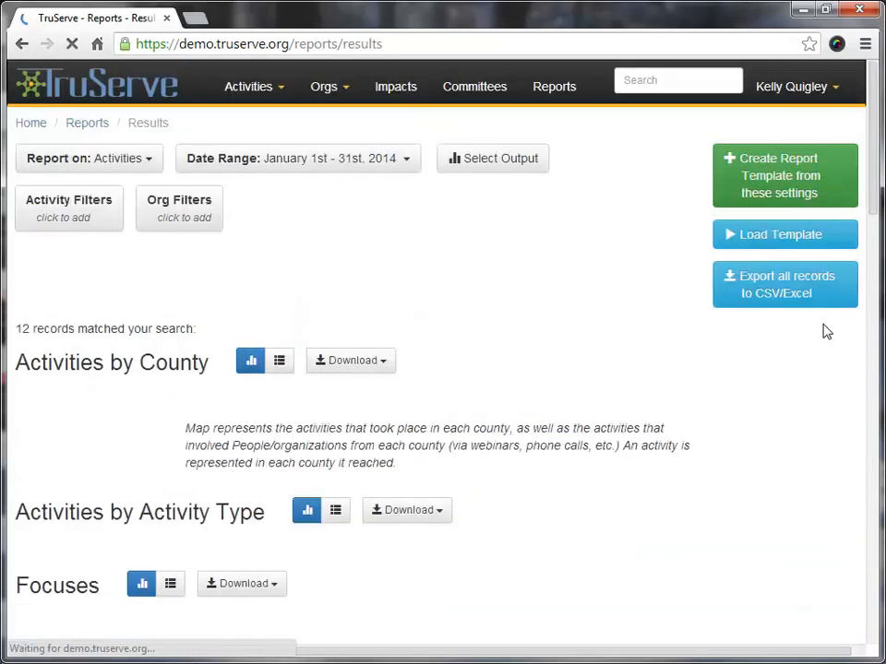
# Apply the Last Calendar Year date range to the All Center Activities report and look over the updated results.
pyautogui.click(400, 168)
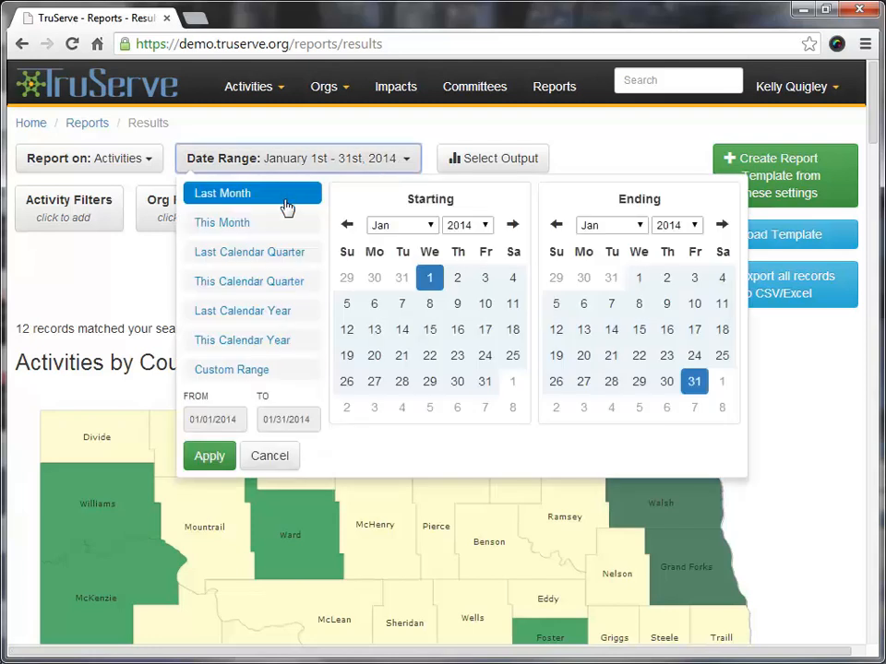
pyautogui.click(243, 315)
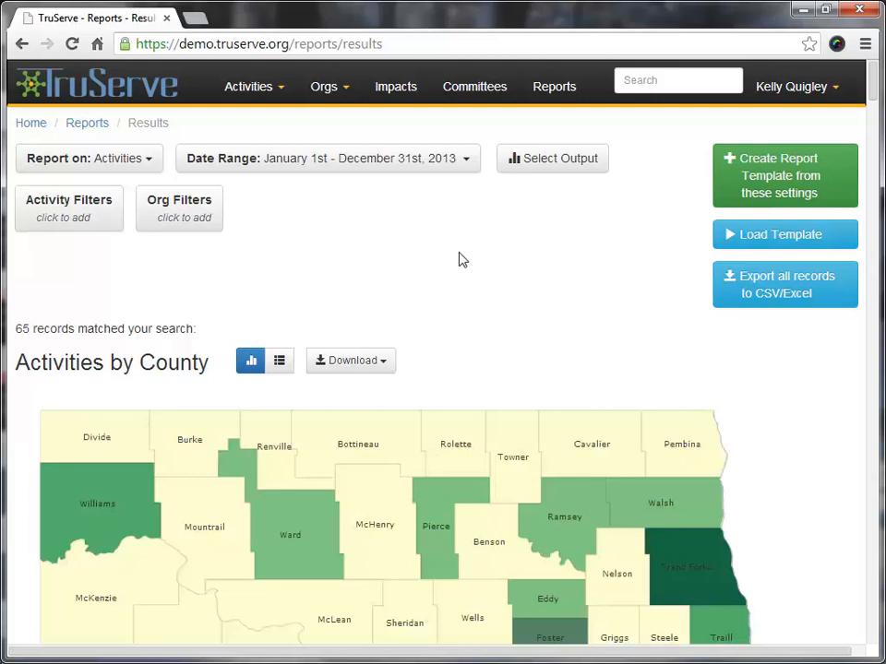
pyautogui.scroll(-1, 402, 255)
pyautogui.scroll(1, 401, 251)
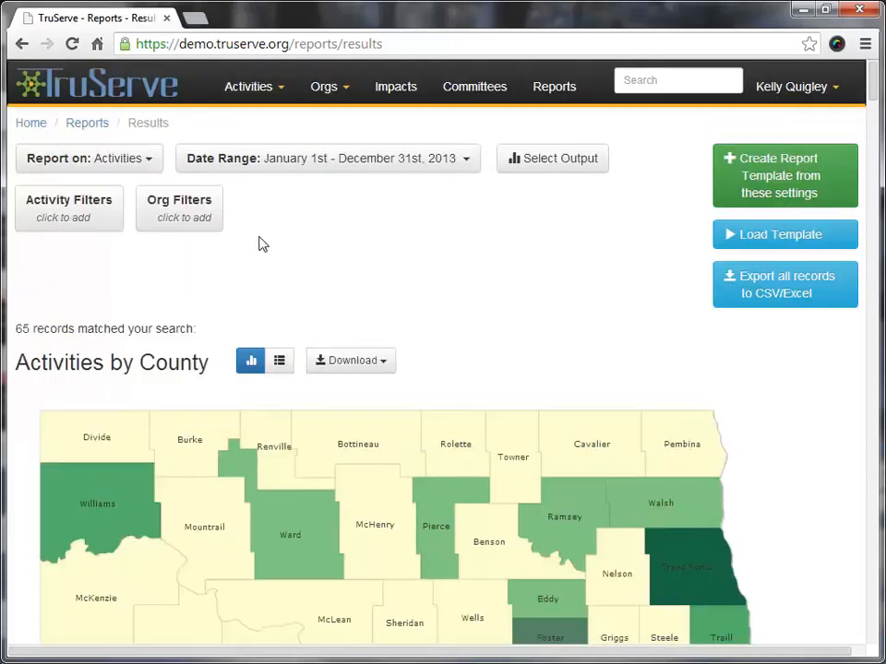